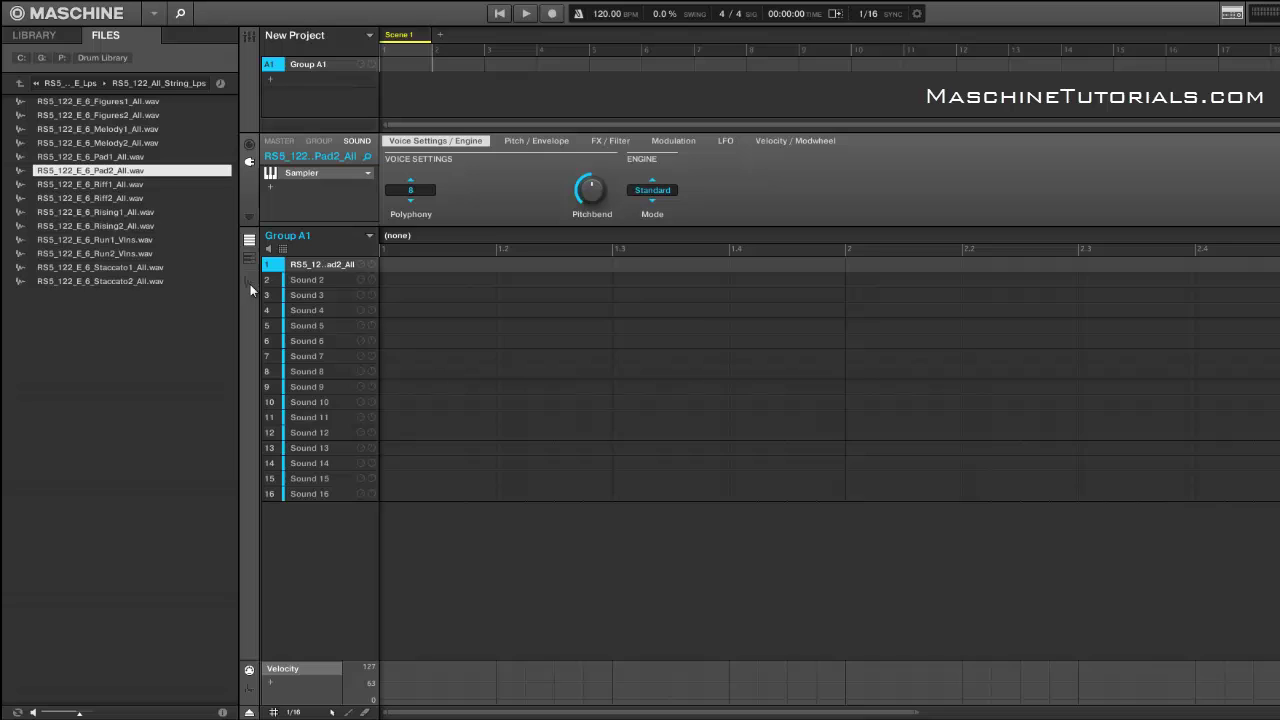
# Open the Sampling view for Sound 1, leaving the recording source on external stereo.
pyautogui.click(250, 284)
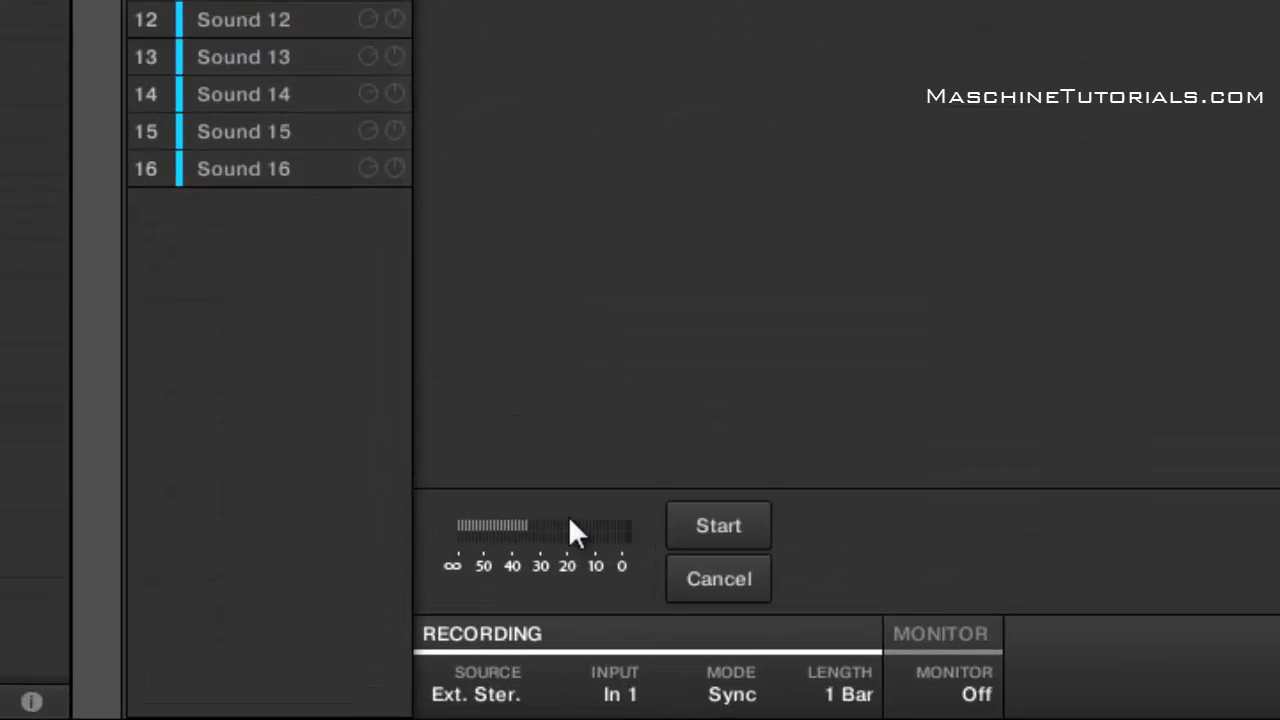
pyautogui.click(405, 711)
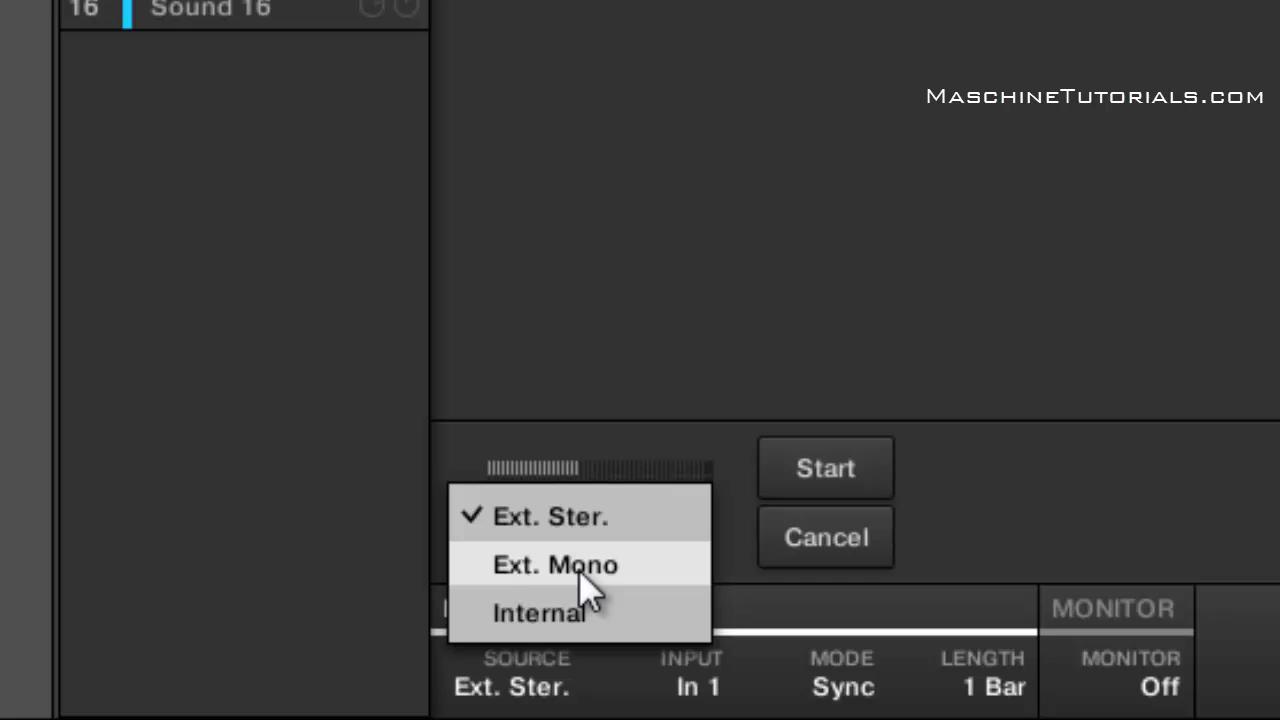
pyautogui.click(640, 357)
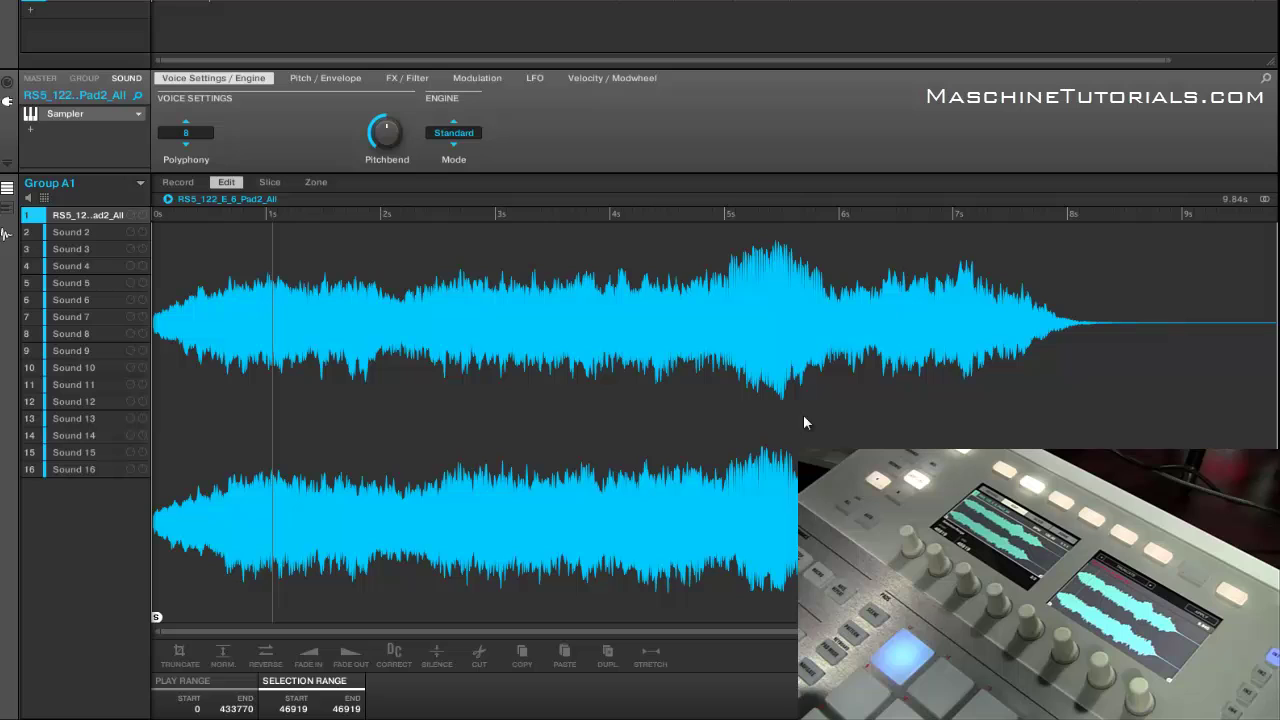
# Mark the Pad2 waveform from 224830 to 257780, around the loud peak near 5–6 s.
pyautogui.moveTo(732, 286); pyautogui.dragTo(817, 330)
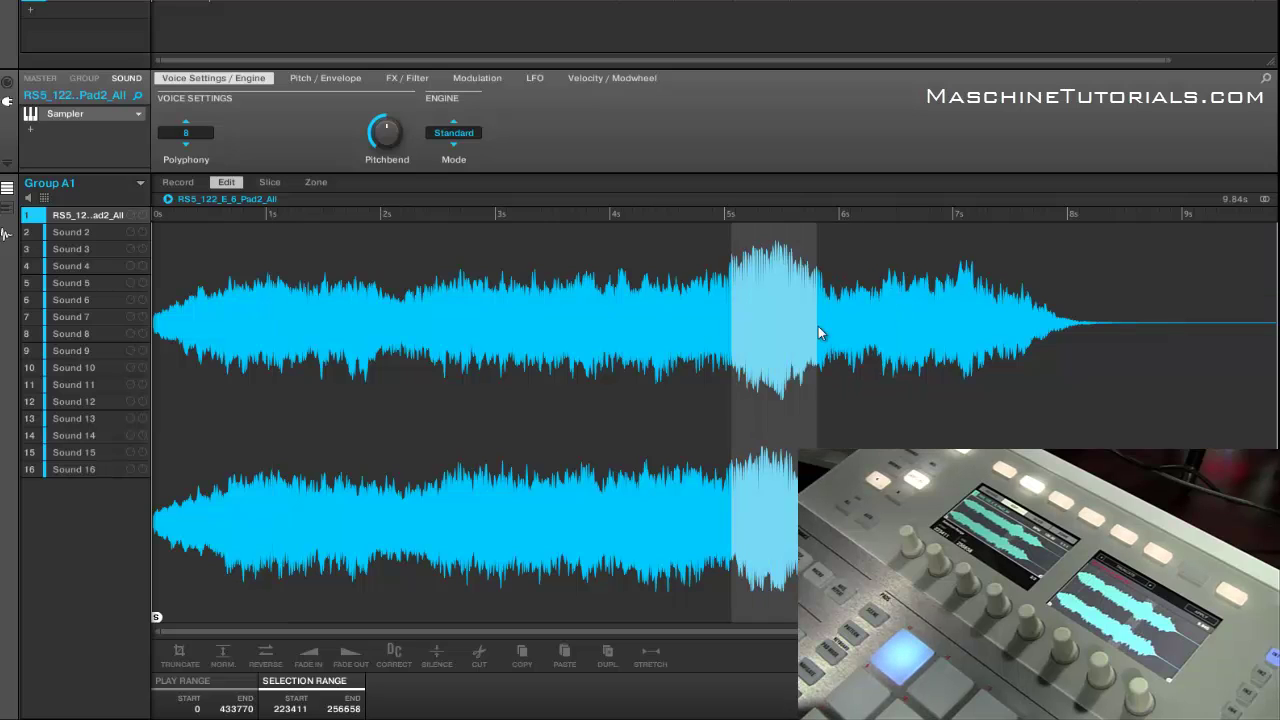
pyautogui.click(734, 317)
pyautogui.moveTo(664, 322); pyautogui.dragTo(775, 326)
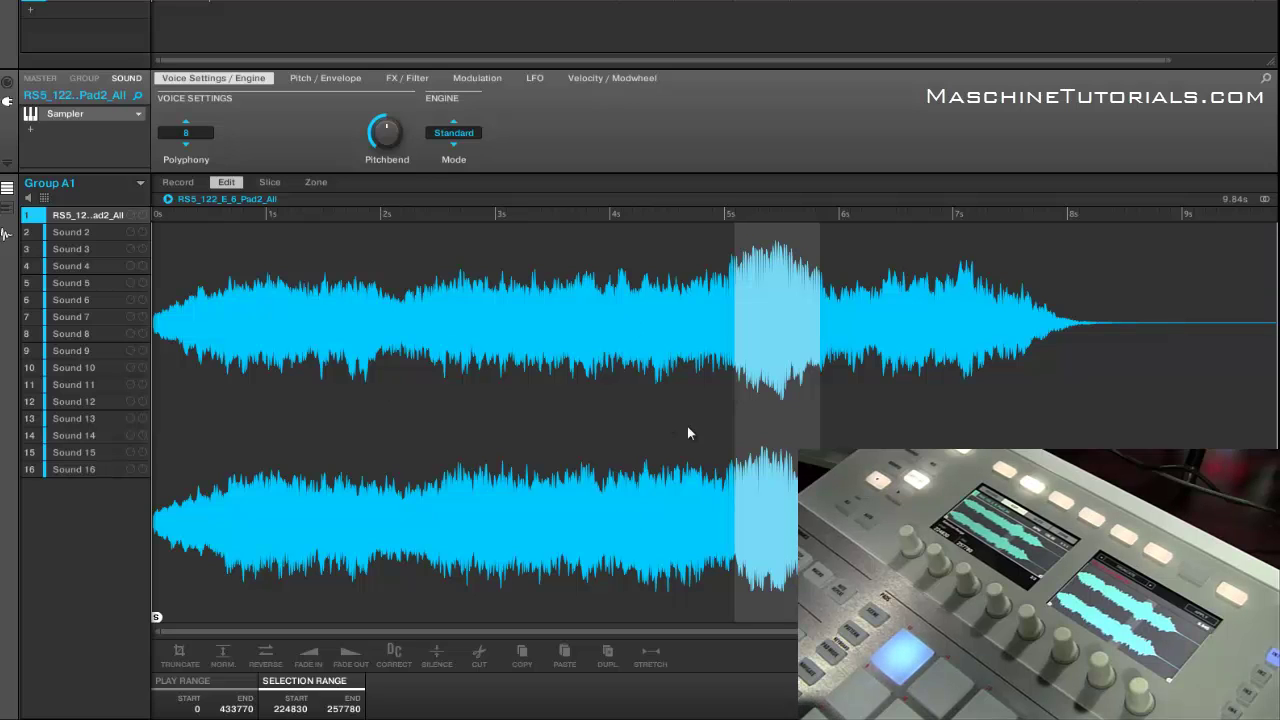
# Toggle the waveform to mono and back to stereo, then show the four-slice view.
pyautogui.click(1261, 201)
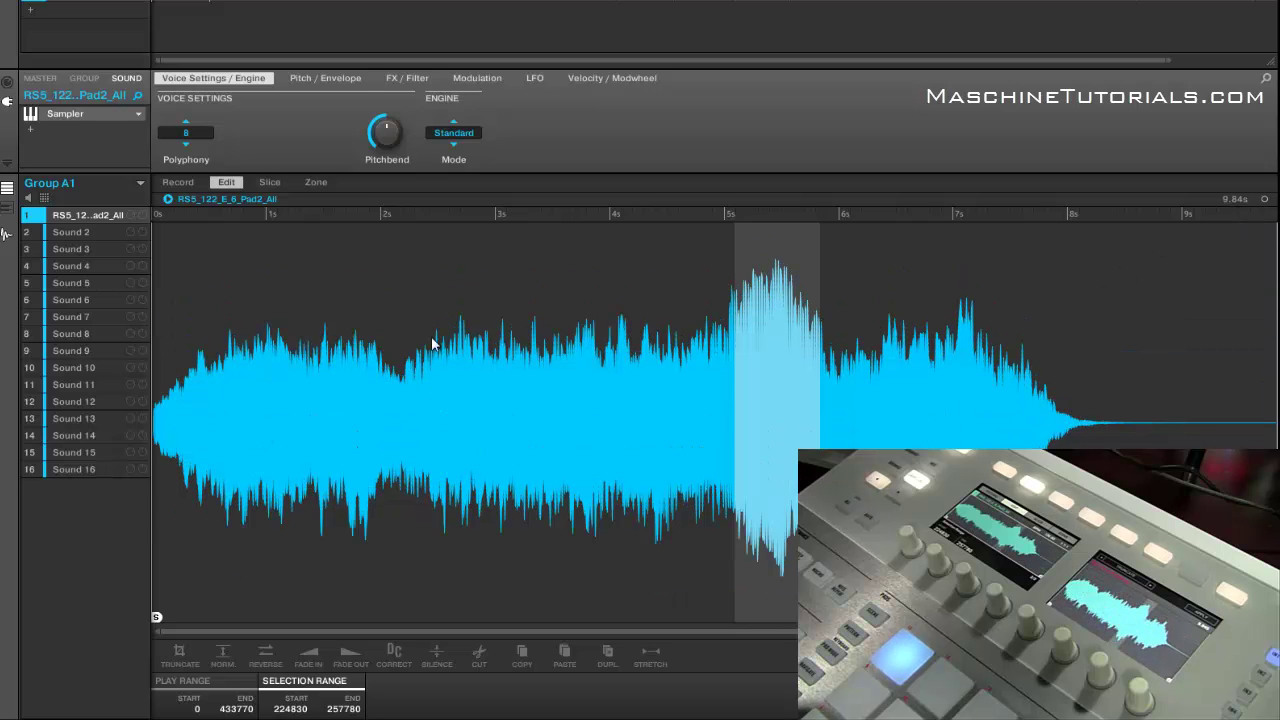
pyautogui.click(1265, 201)
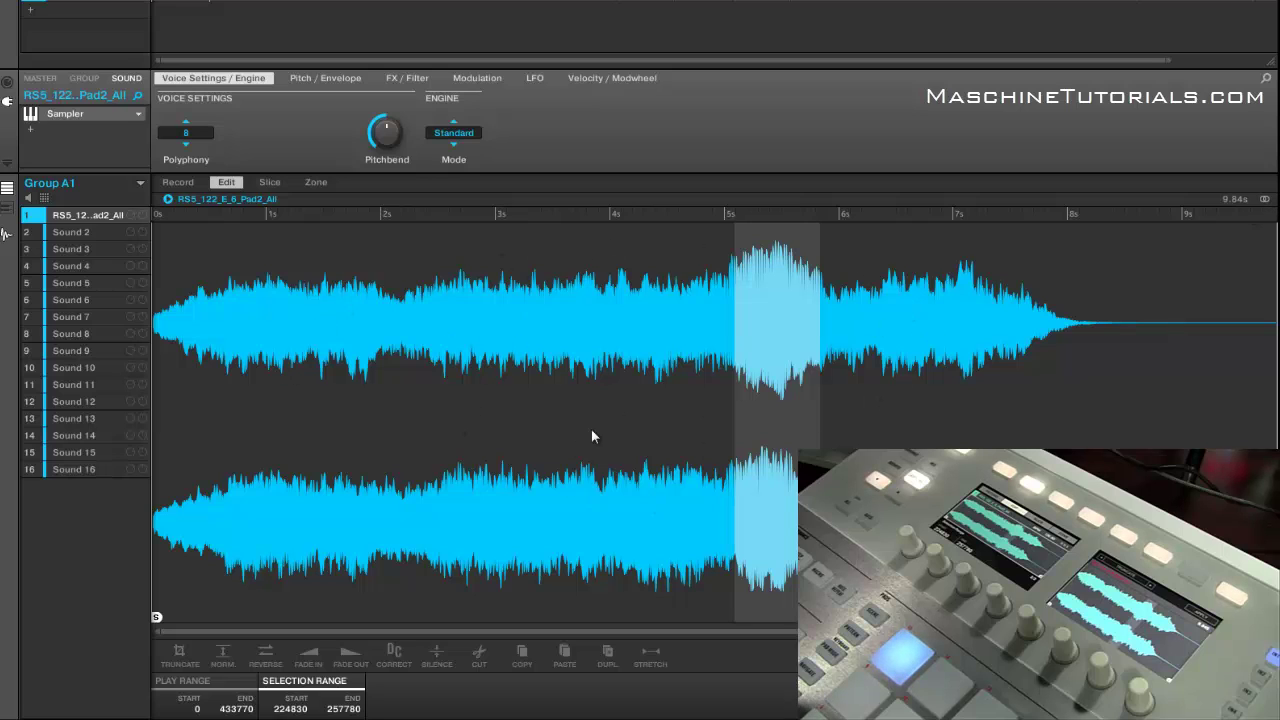
pyautogui.click(269, 182)
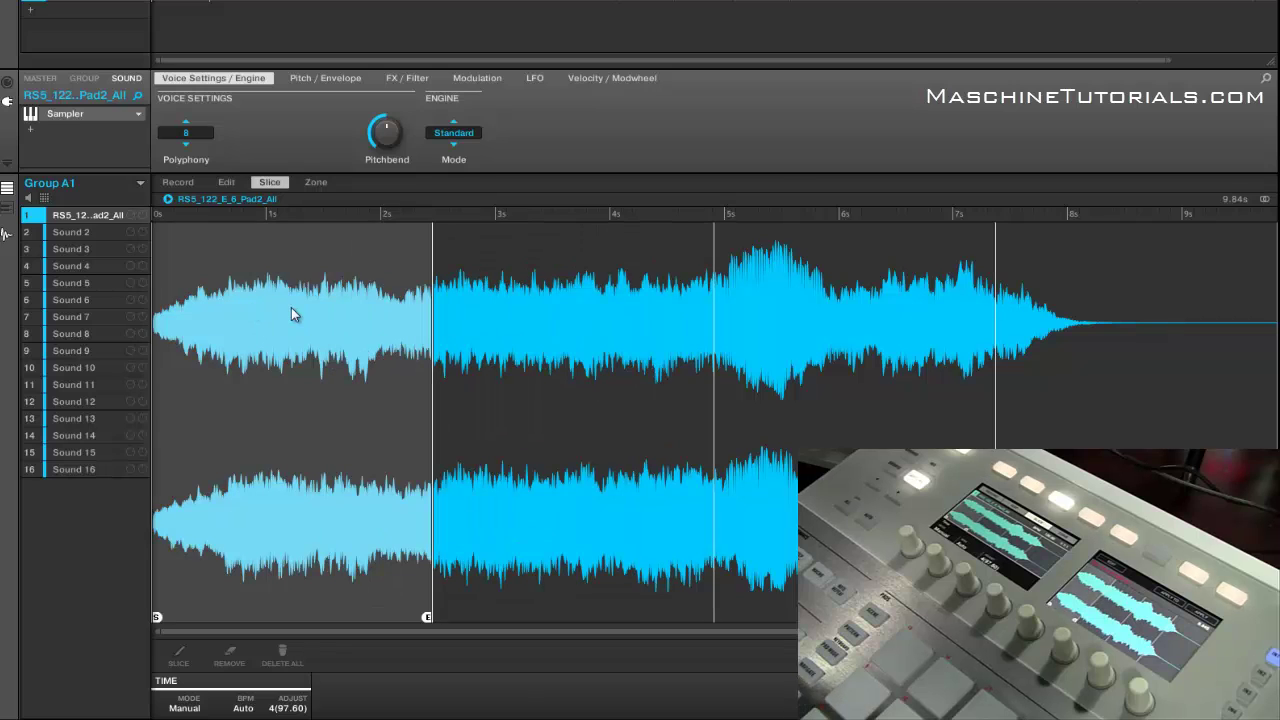
# Browse the existing slices and keep the slice Mode set to Manual.
pyautogui.click(746, 314)
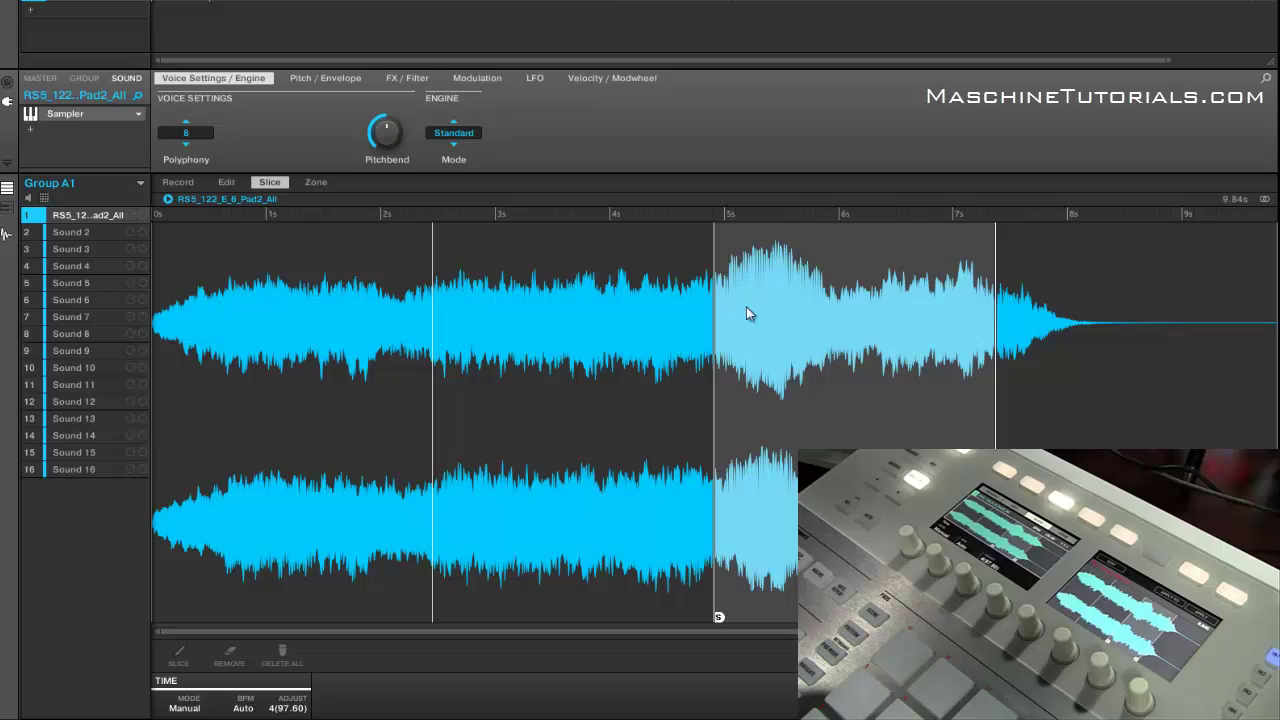
pyautogui.click(1109, 363)
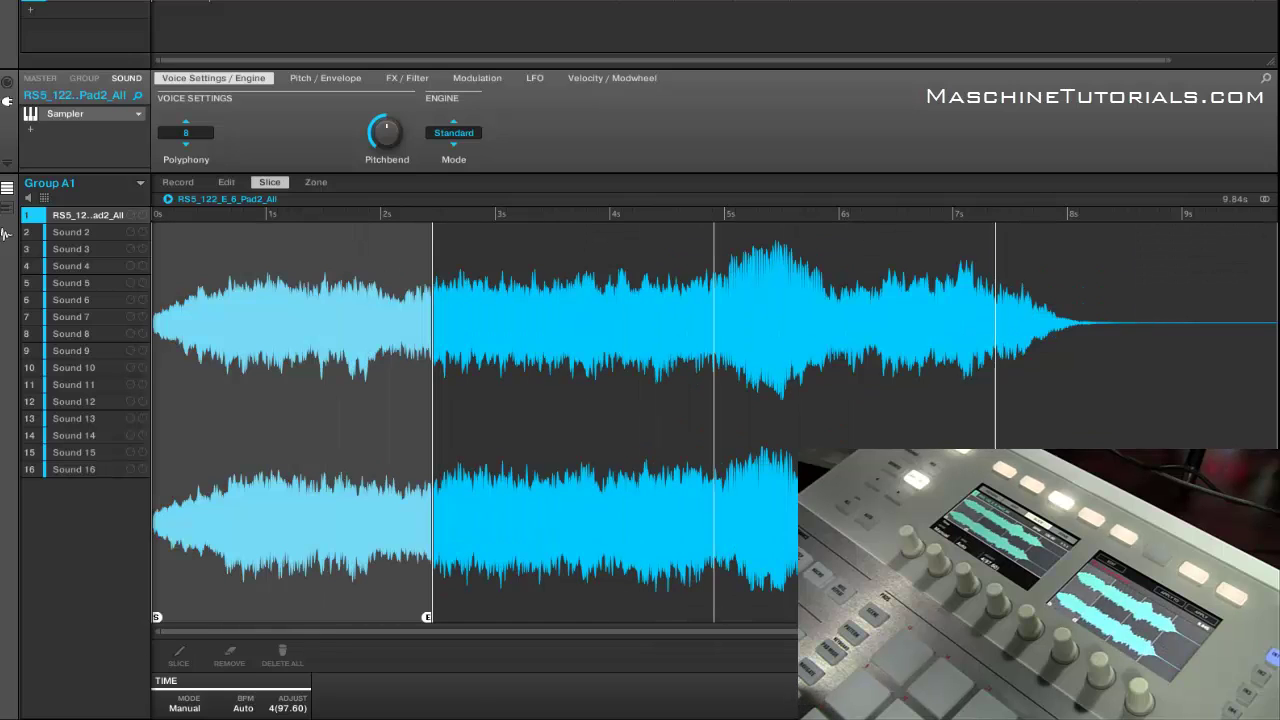
pyautogui.click(186, 708)
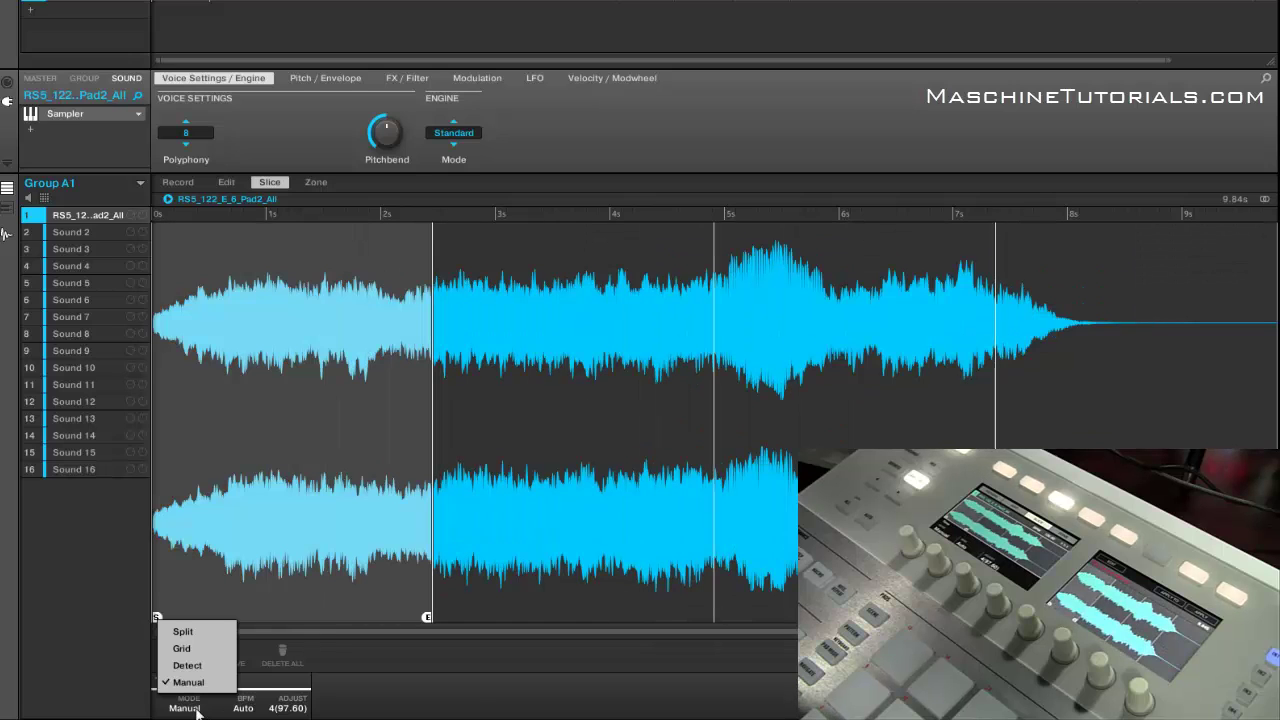
pyautogui.click(475, 659)
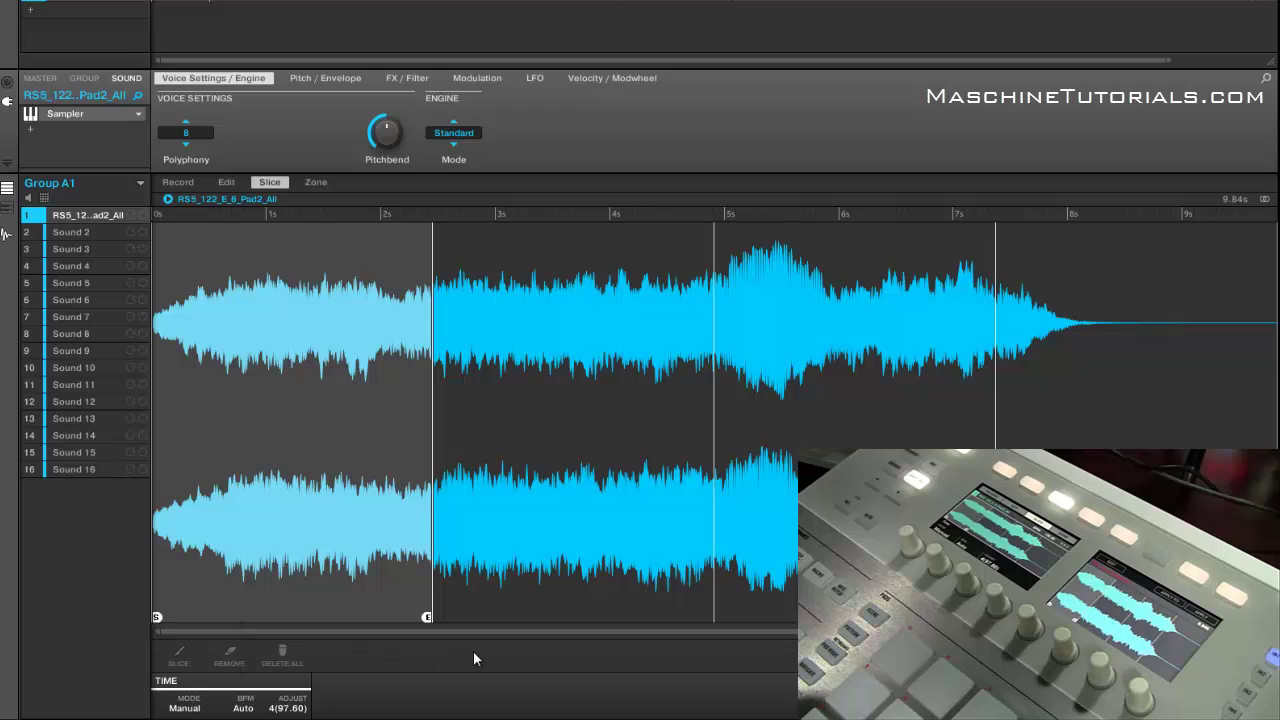
# Add manual slice points near 1, 4, 6 and 8.2 s, making eight slices.
pyautogui.click(585, 320)
pyautogui.click(835, 320)
pyautogui.click(1091, 305)
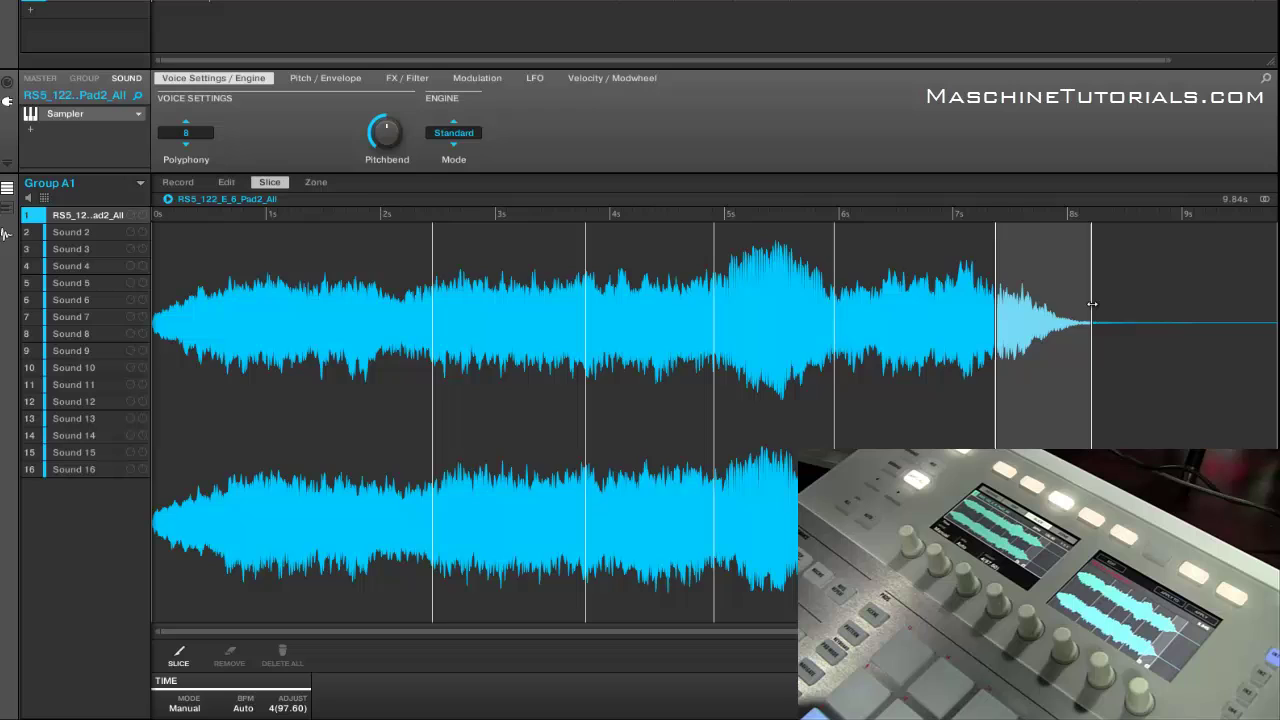
pyautogui.click(264, 317)
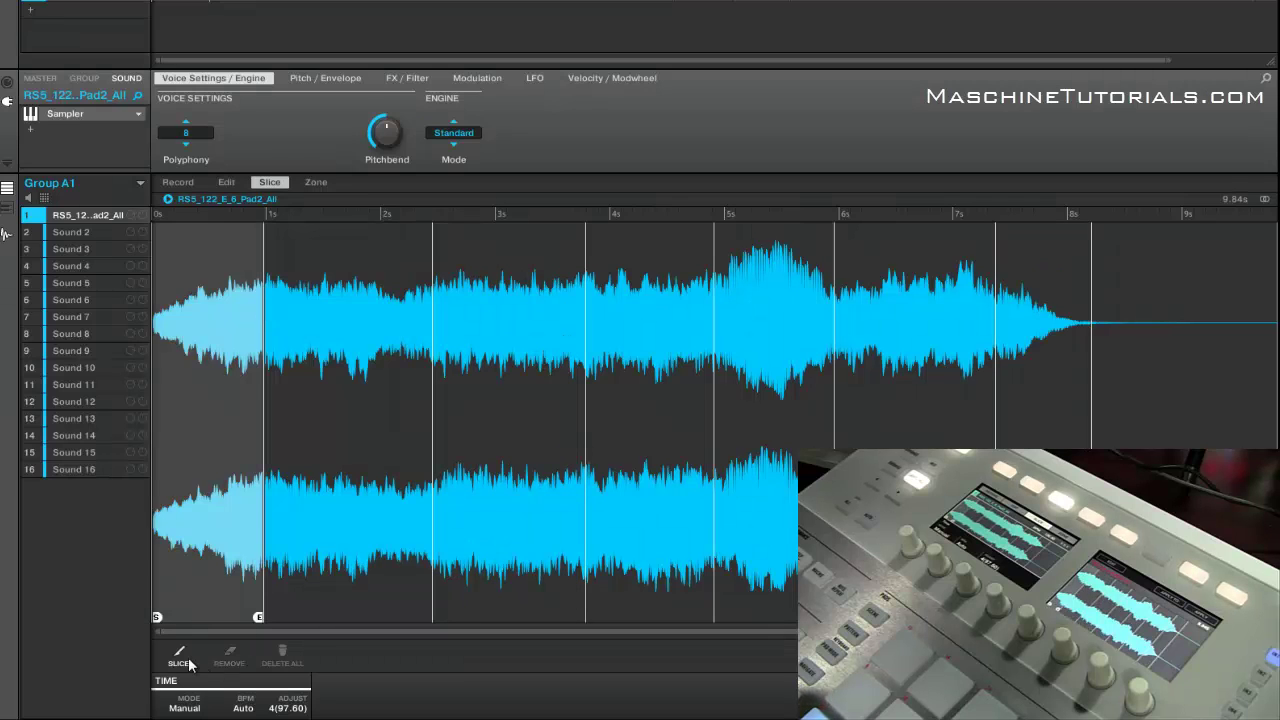
pyautogui.click(537, 520)
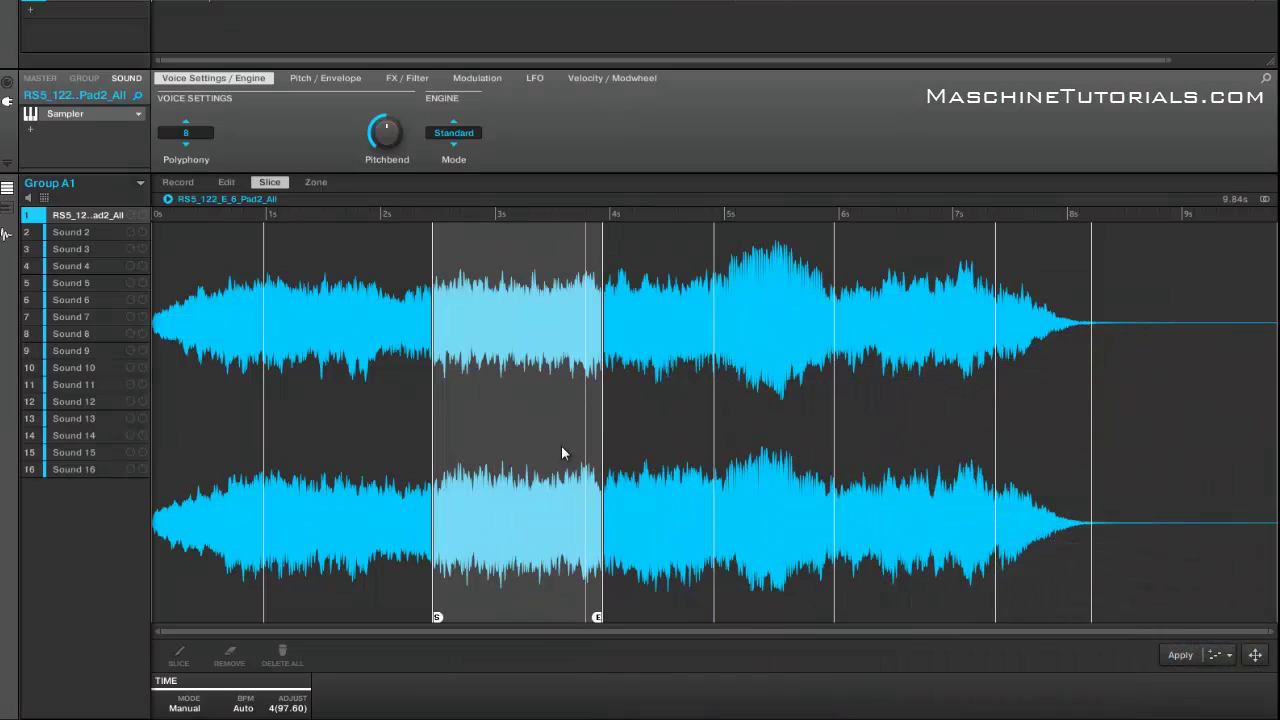
# Select the slice starting around 1 s and switch to the Zone mapping view.
pyautogui.click(412, 308)
pyautogui.click(316, 183)
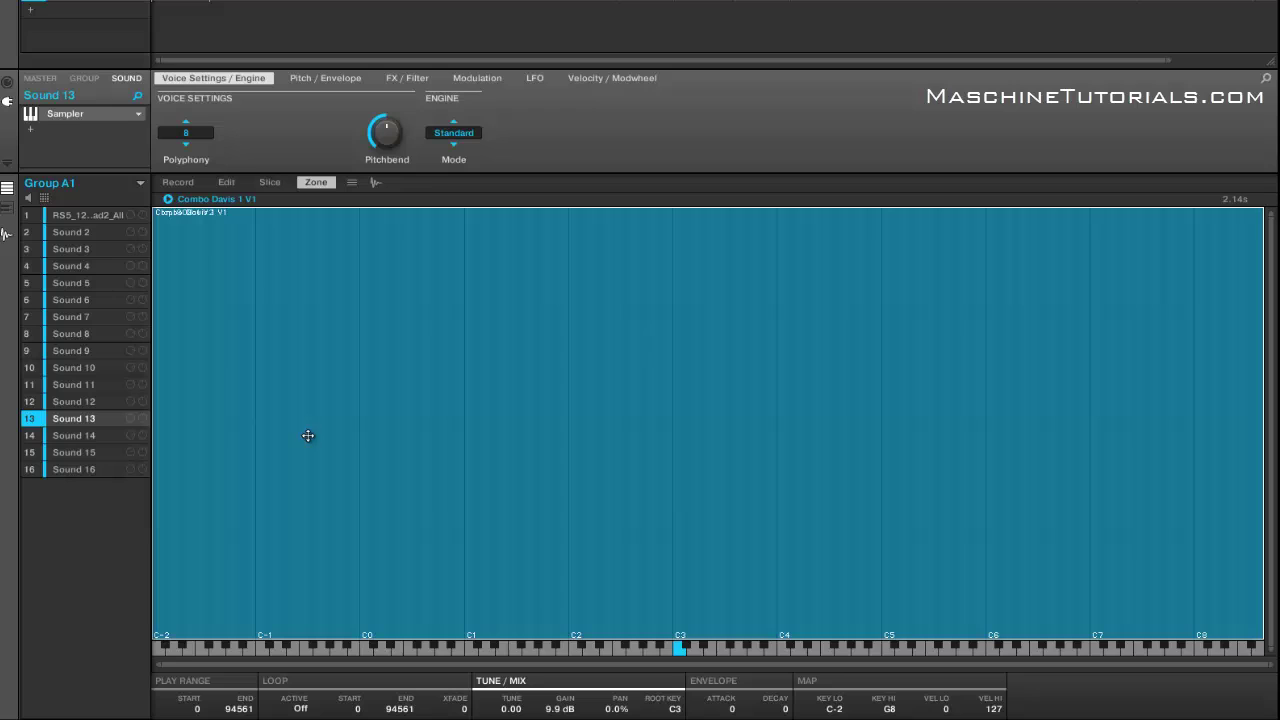
pyautogui.click(352, 184)
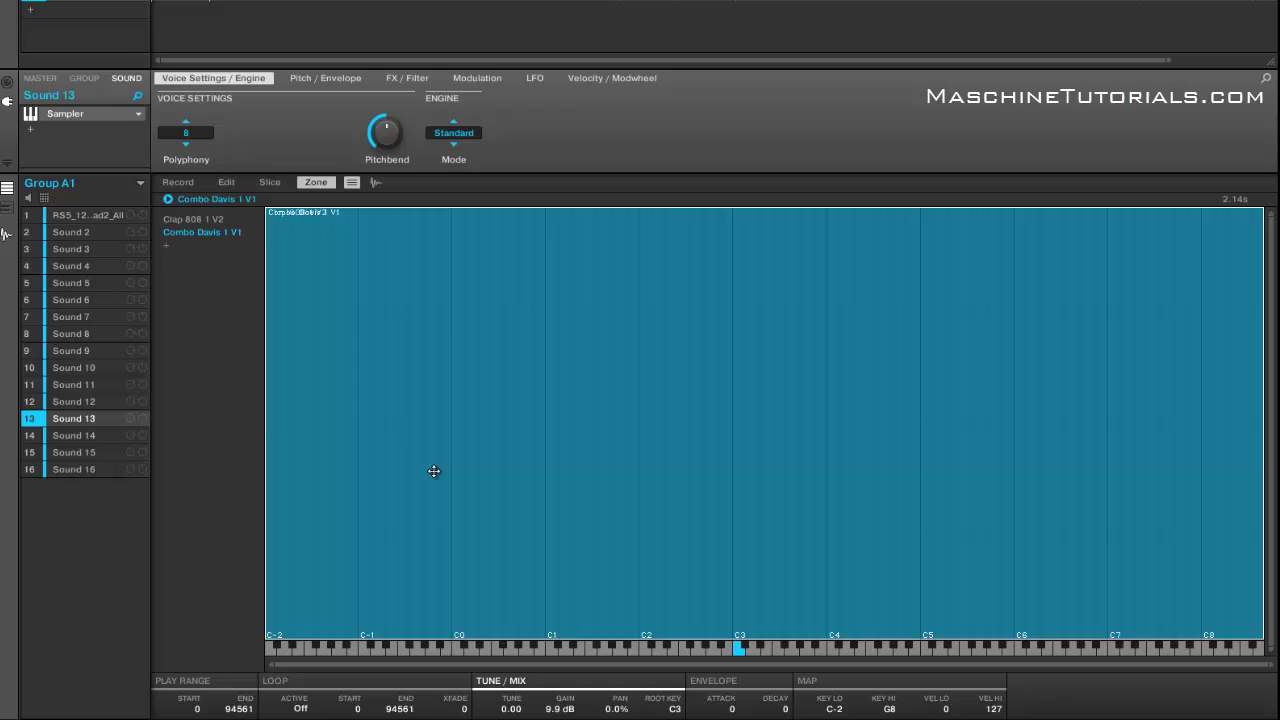
pyautogui.click(352, 184)
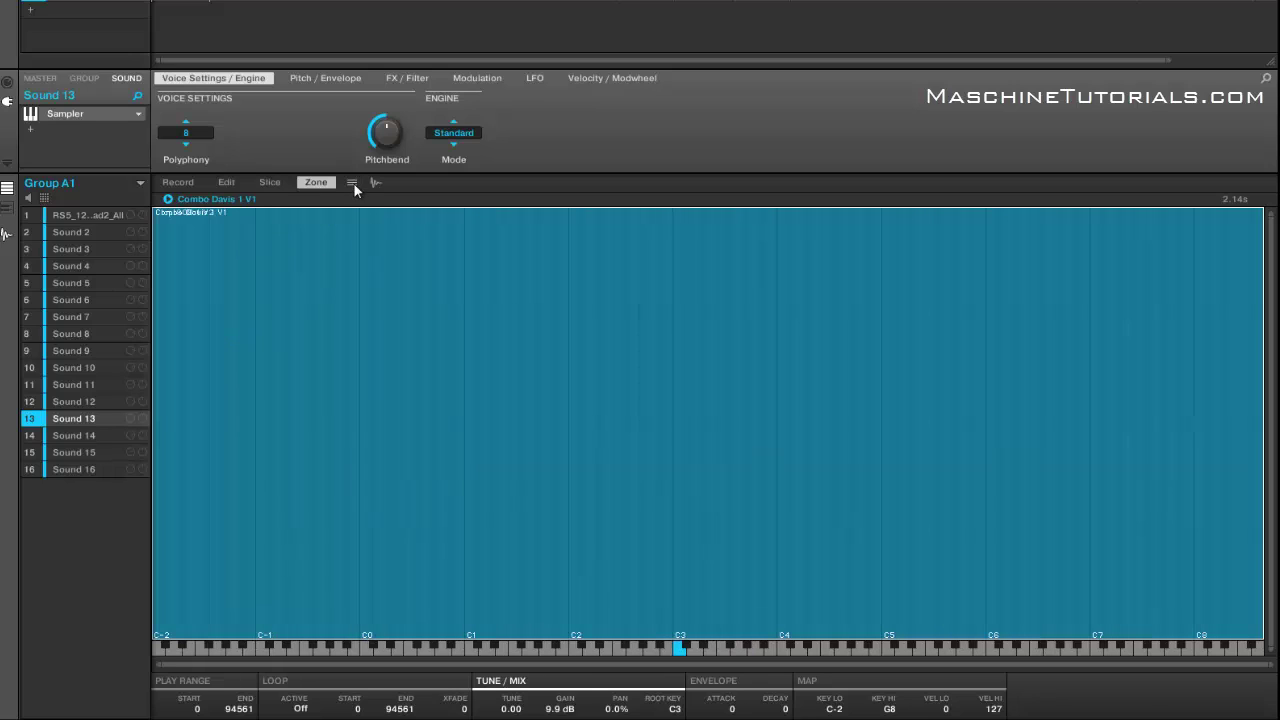
pyautogui.click(352, 184)
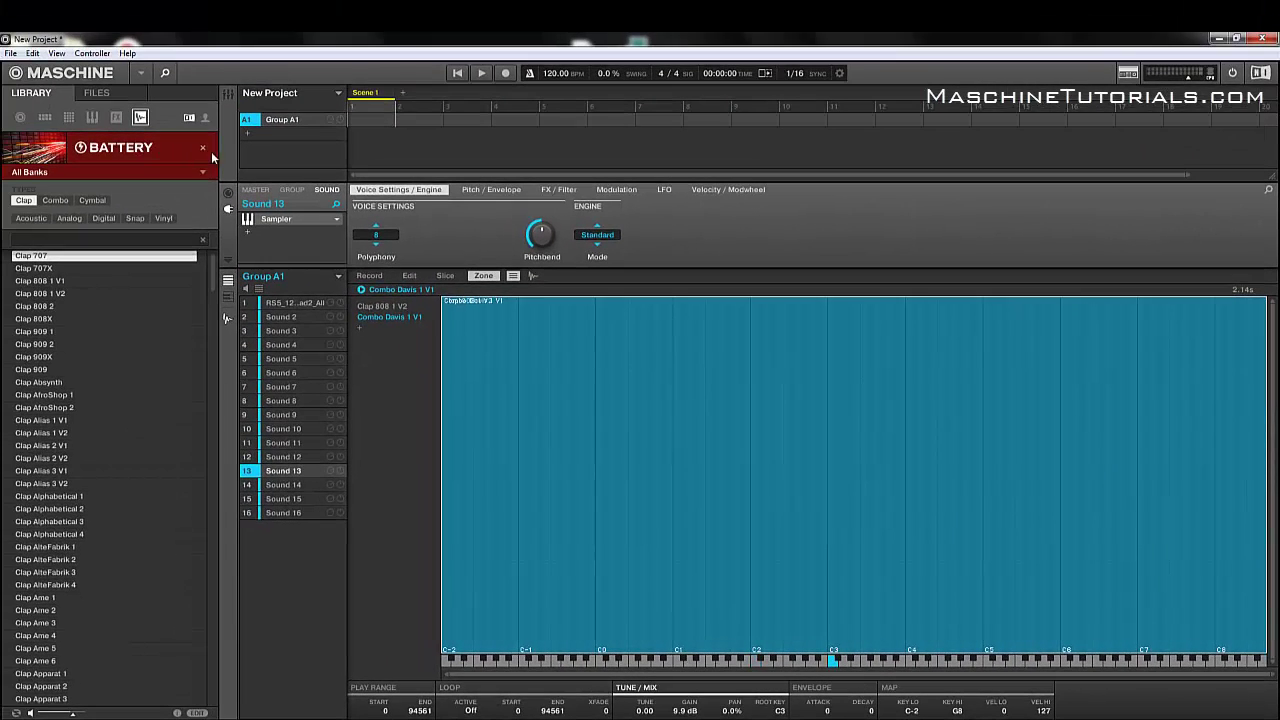
# Clear the Battery filter, filter to Metal, and add Metallic Fayze as Sound 13's third zone.
pyautogui.click(203, 150)
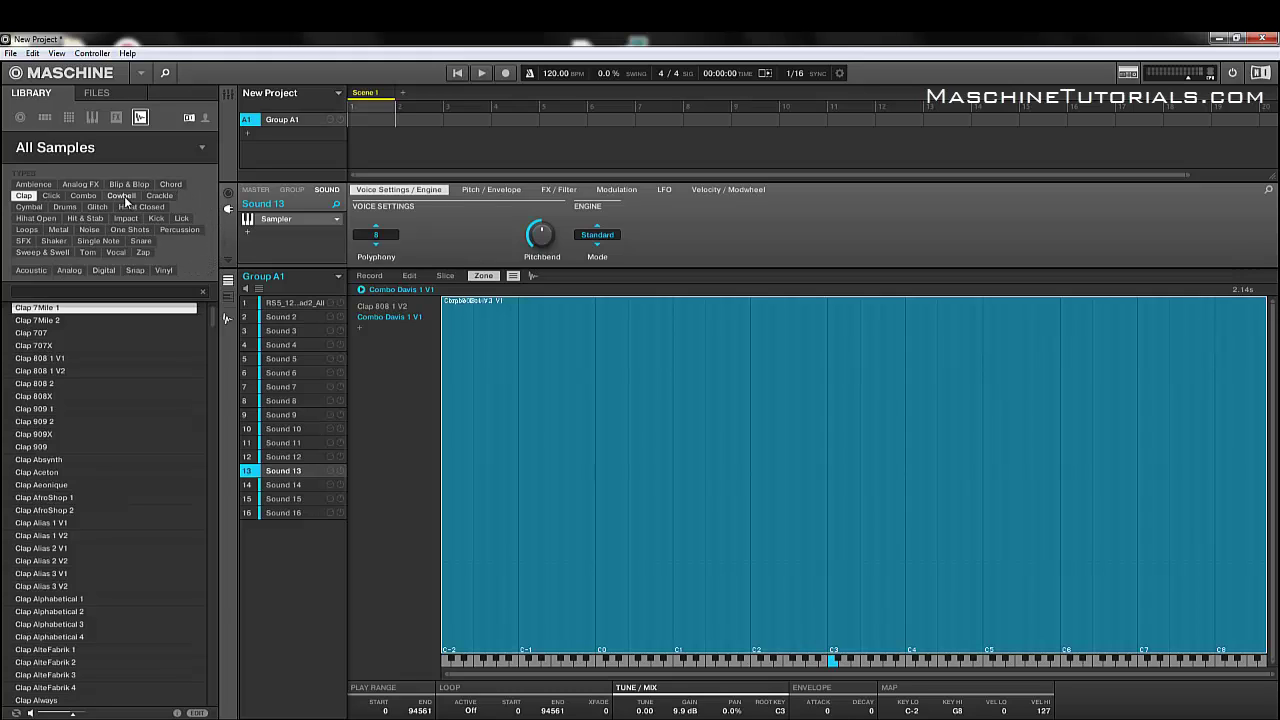
pyautogui.click(64, 232)
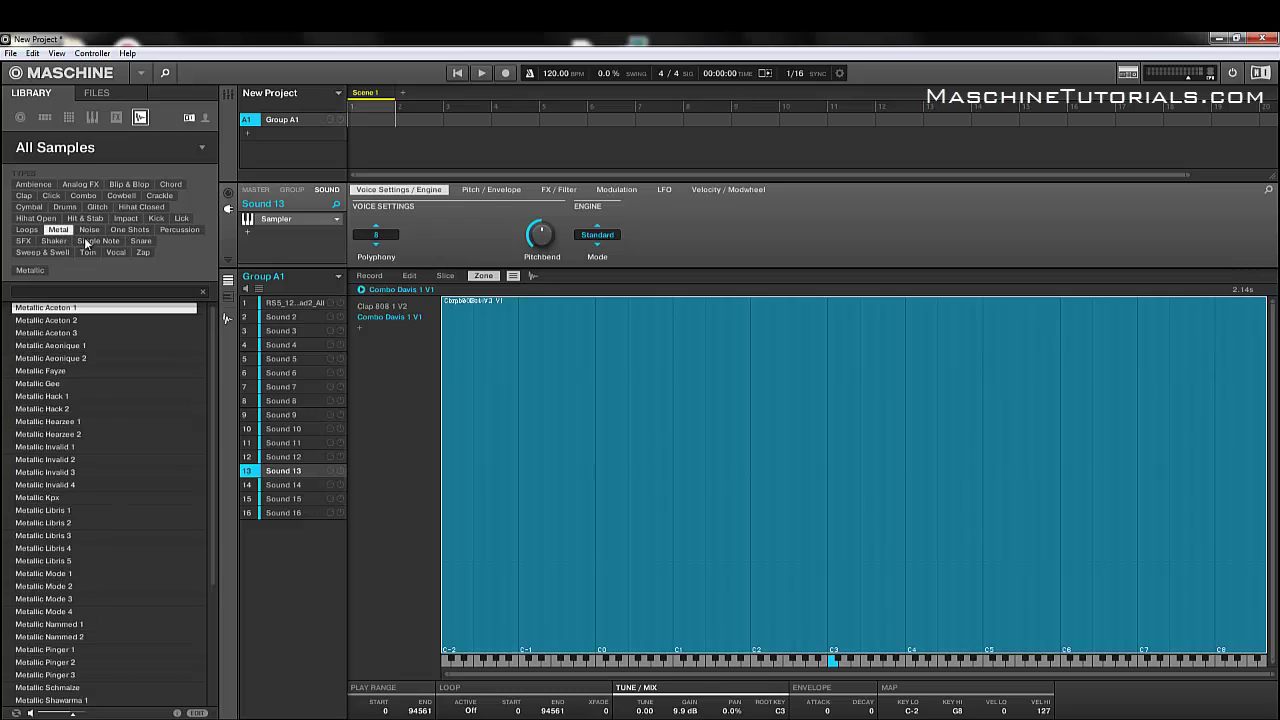
pyautogui.click(61, 370)
pyautogui.moveTo(61, 371); pyautogui.dragTo(388, 333)
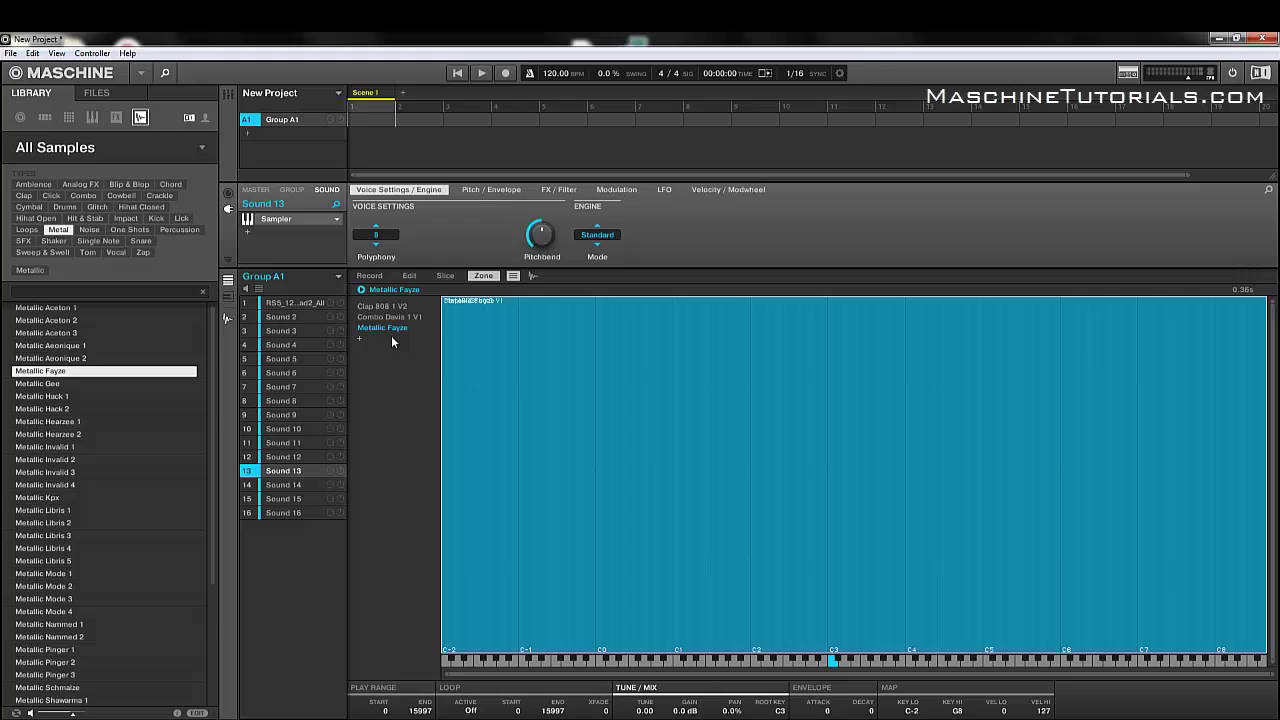
# Select the Combo Davis 1 V1 and Clap 808 1 V2 zones to review the layers.
pyautogui.click(390, 316)
pyautogui.click(389, 329)
pyautogui.click(390, 317)
pyautogui.click(390, 307)
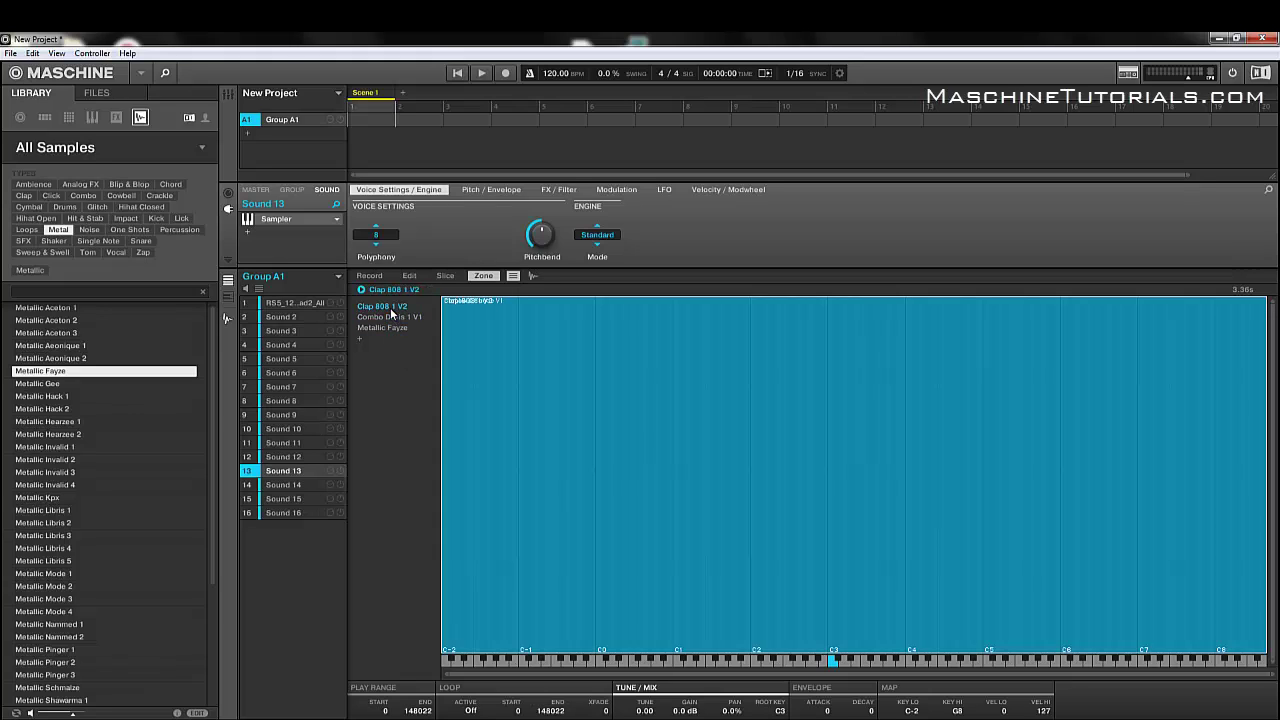